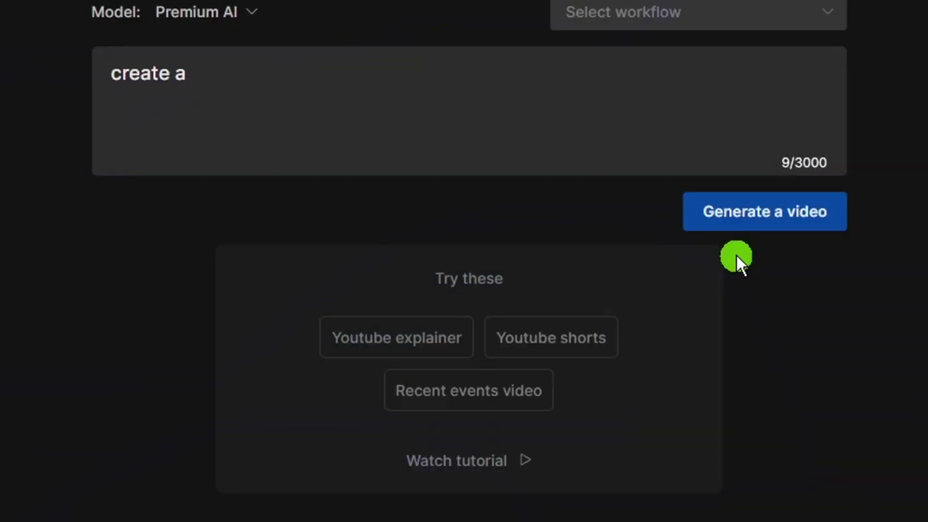
Search Google for invideo AI and open its homepage
{"action": "type", "text": "video about artificial i"}
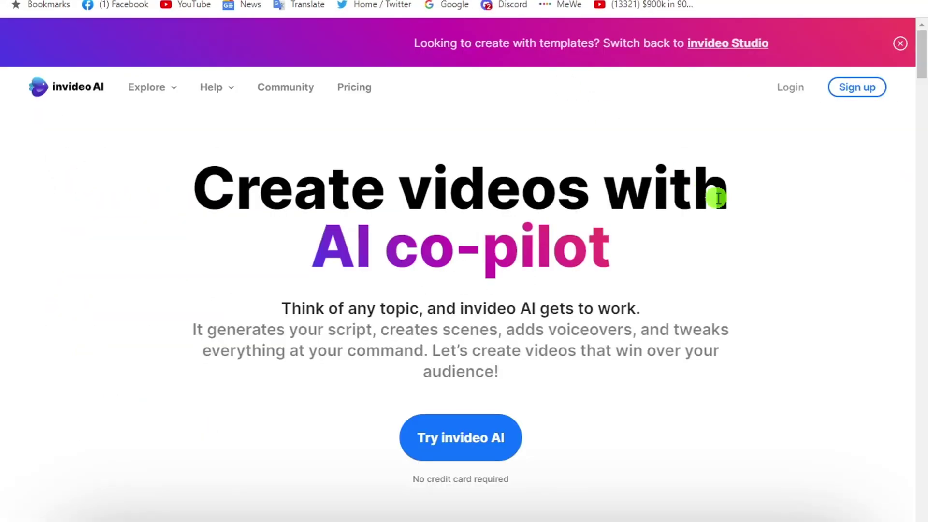
Scroll down through the invideo AI landing page and back up to the top
{"action": "scroll", "coordinate": [795, 297], "scroll_direction": "down", "scroll_amount": 1}
{"action": "scroll", "coordinate": [793, 301], "scroll_direction": "down", "scroll_amount": 10}
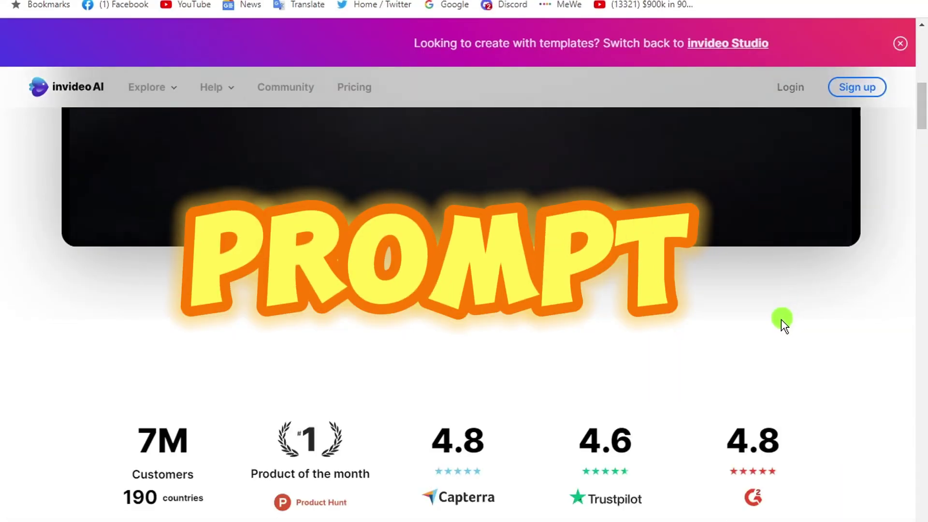
{"action": "scroll", "coordinate": [777, 327], "scroll_direction": "up", "scroll_amount": 7}
{"action": "scroll", "coordinate": [777, 327], "scroll_direction": "up", "scroll_amount": 5}
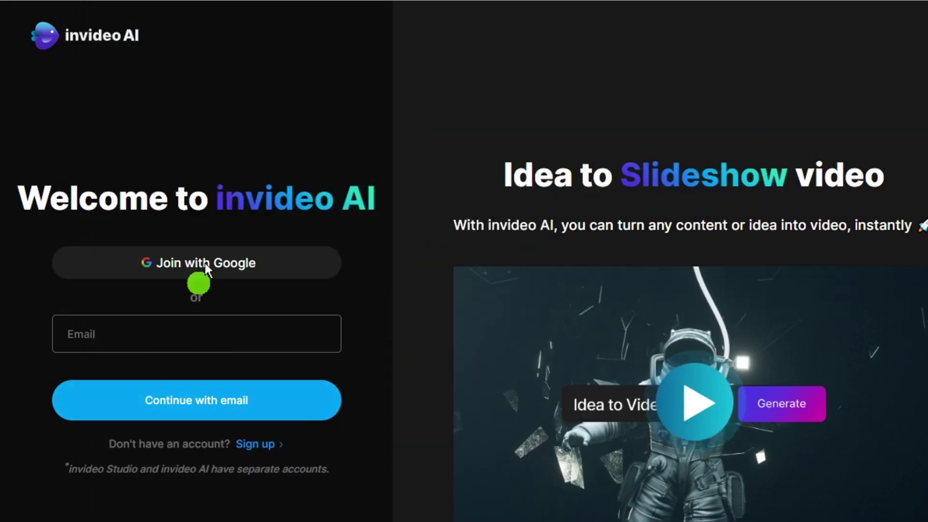
Sign in with Google, start a new AI video, and discard the draft 'five best excercise' prompt
{"action": "left_click", "coordinate": [205, 263]}
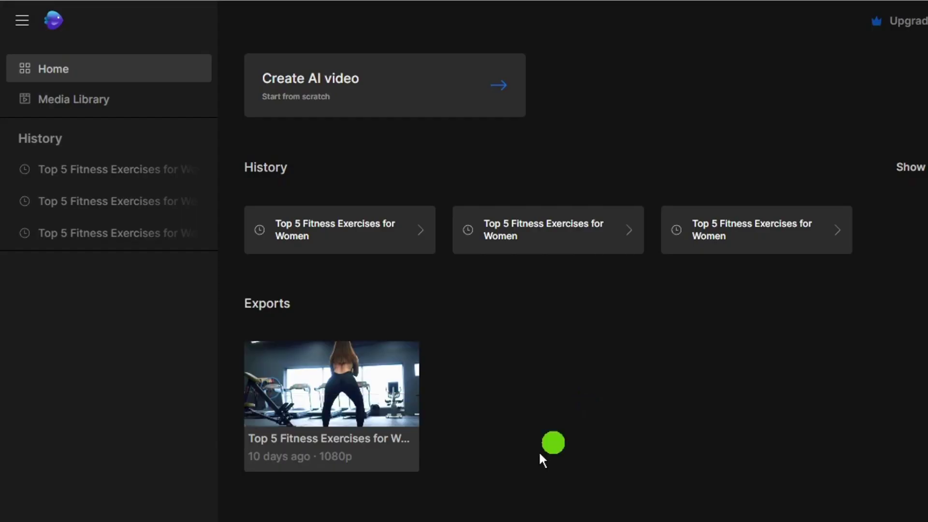
{"action": "left_click", "coordinate": [345, 87]}
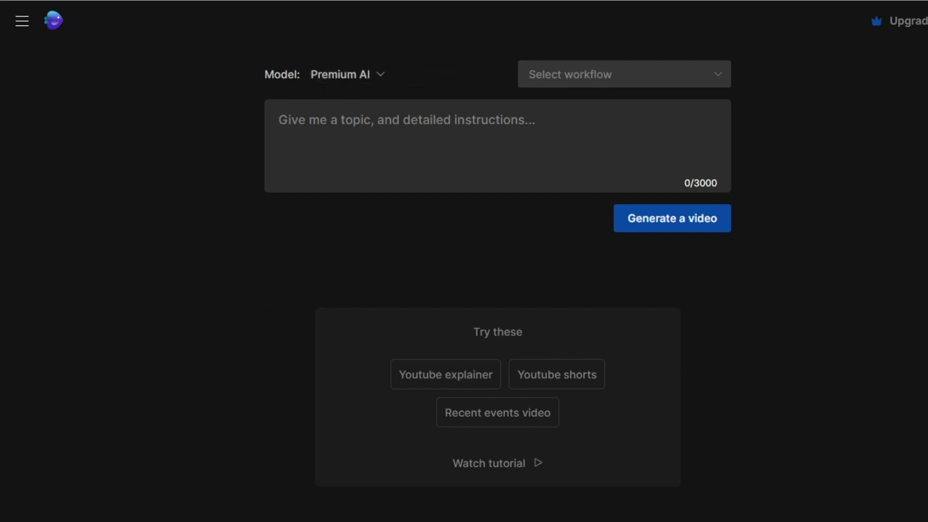
{"action": "left_click", "coordinate": [633, 220]}
{"action": "type", "text": "five"}
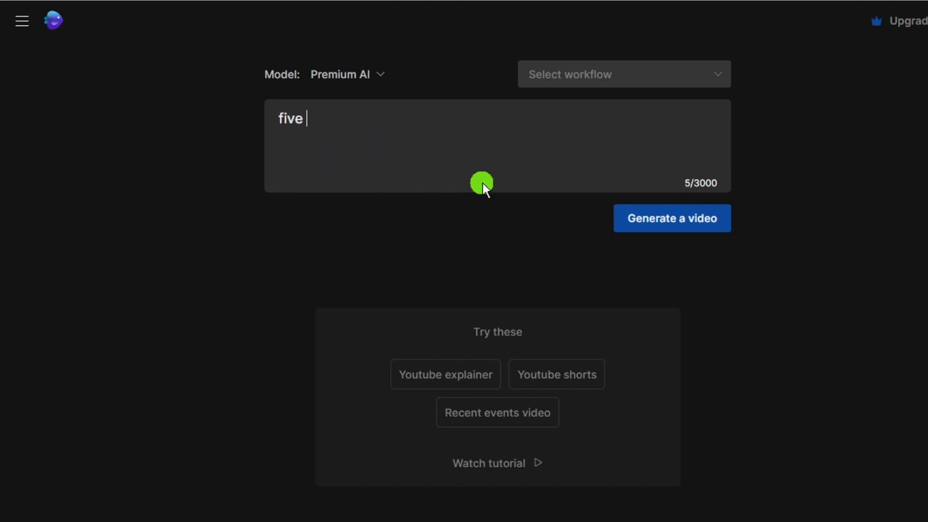
{"action": "type", "text": " best excer"}
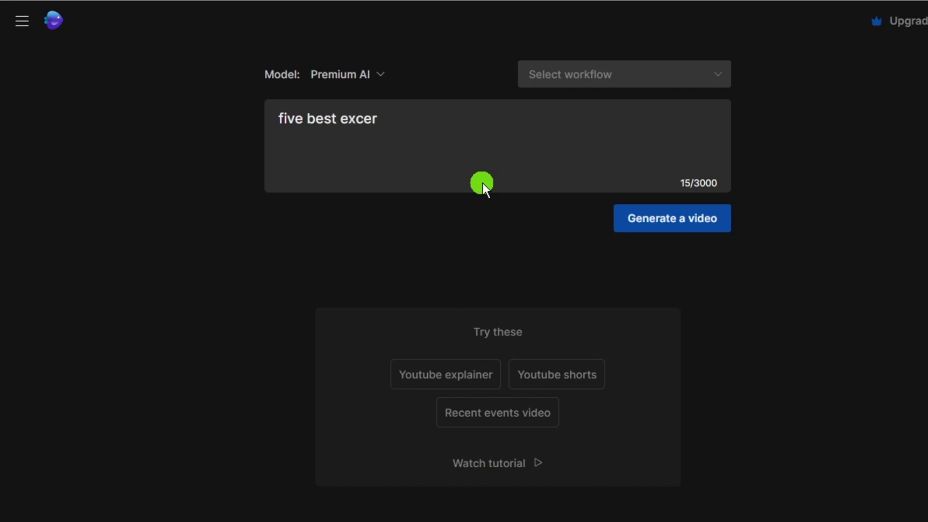
{"action": "type", "text": "cise"}
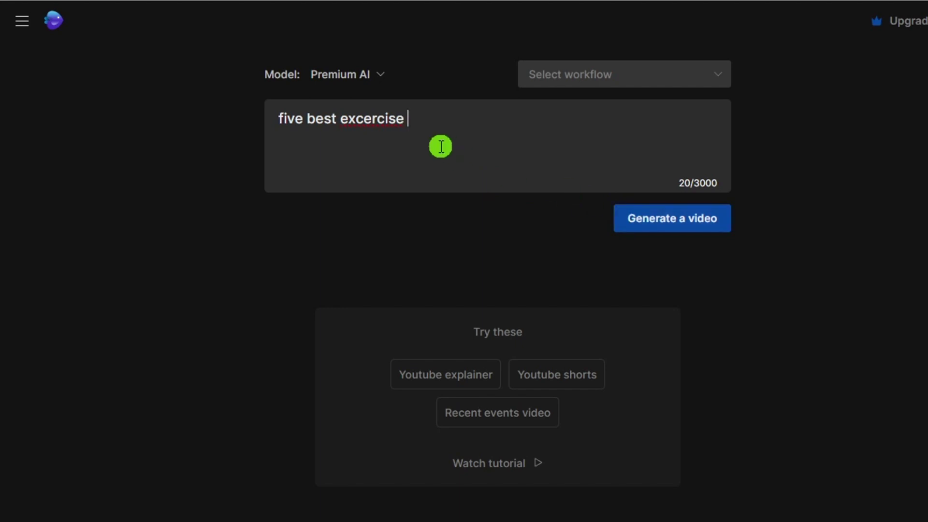
{"action": "key", "text": "ctrl+BackSpace"}
{"action": "key", "text": "ctrl+BackSpace"}
{"action": "key", "text": "ctrl+BackSpace"}
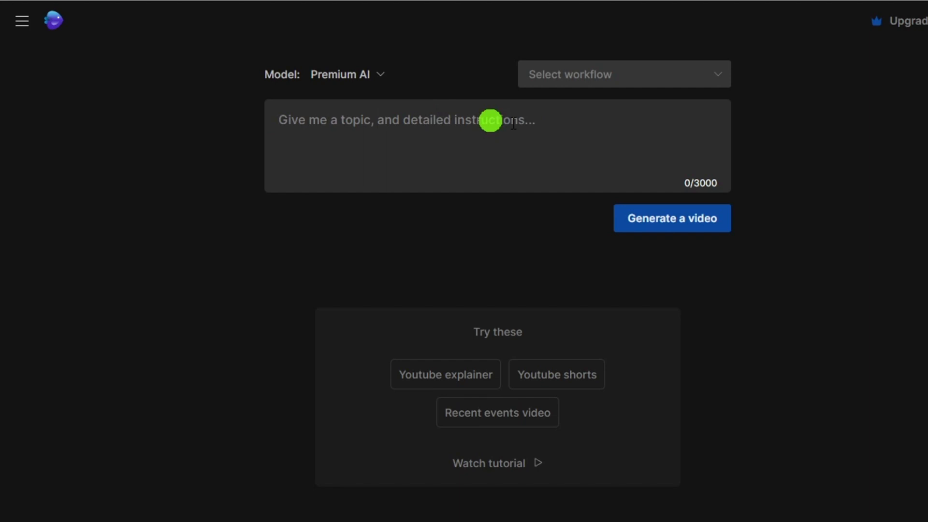
Choose the Youtube explainer workflow and set the video length to 2 minutes
{"action": "left_click", "coordinate": [715, 82]}
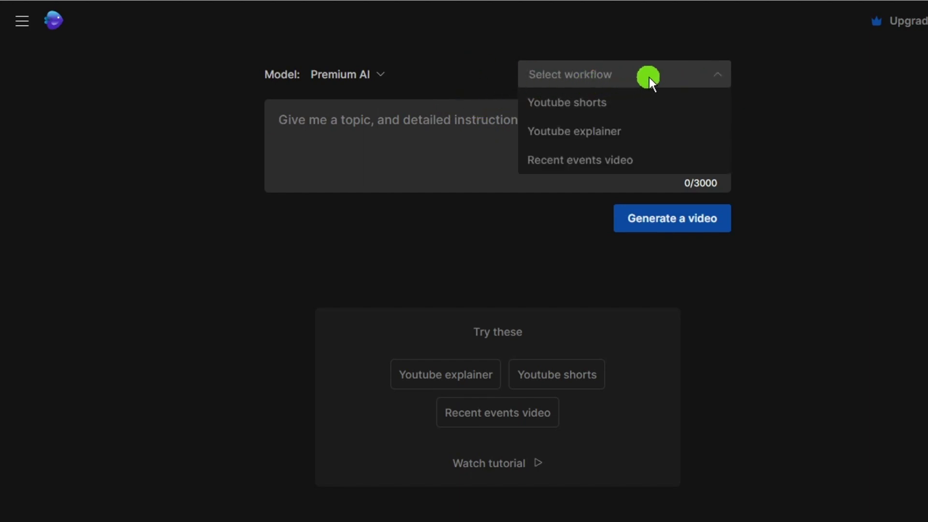
{"action": "left_click", "coordinate": [645, 140]}
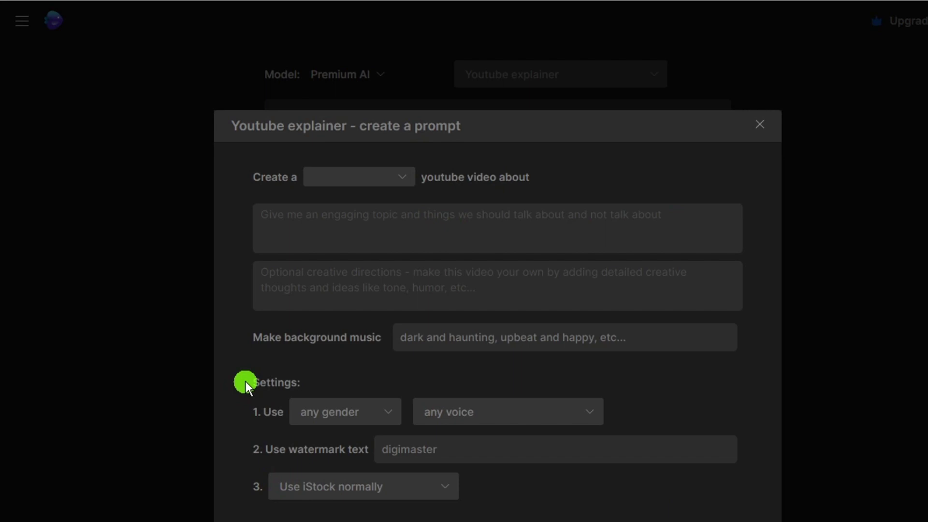
{"action": "left_click", "coordinate": [405, 177]}
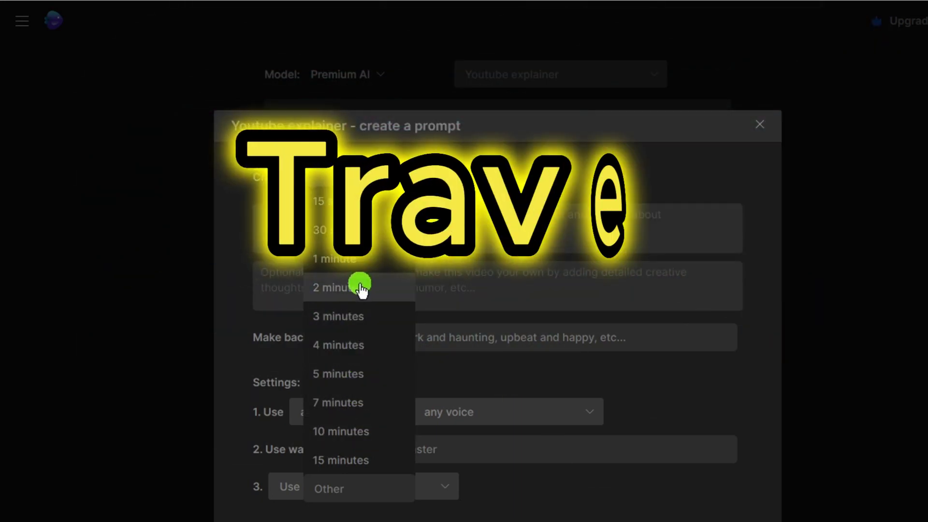
{"action": "left_click", "coordinate": [358, 286]}
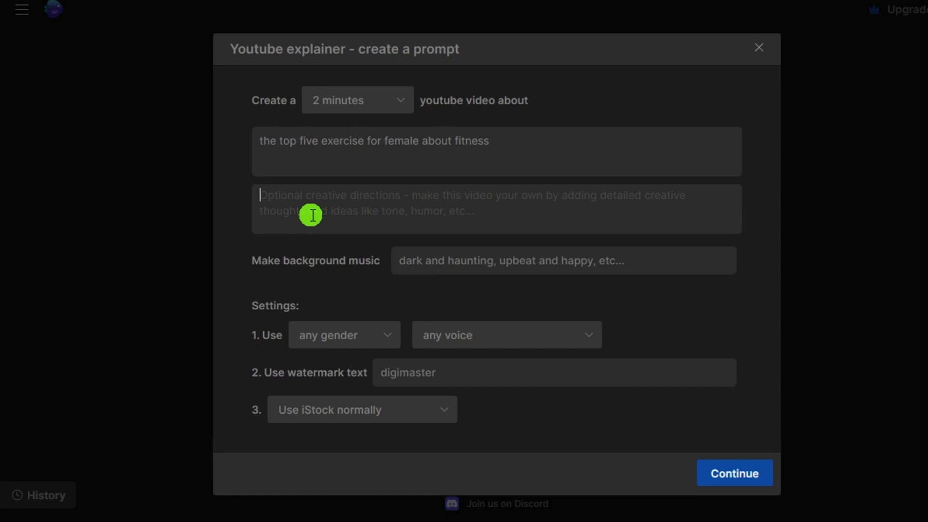
Paste the squats, push-ups, planks, lunges and cardio description into creative directions and select it
{"action": "key", "text": "ctrl+v"}
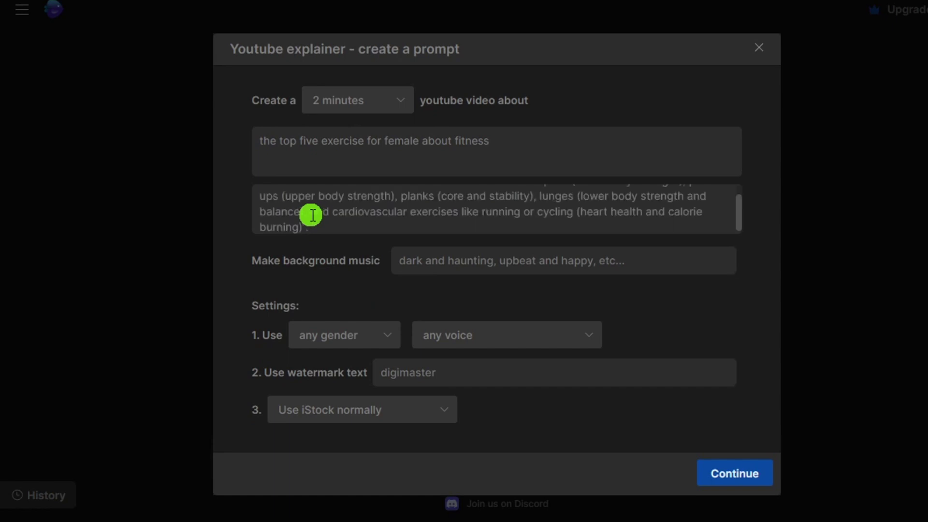
{"action": "scroll", "coordinate": [313, 215], "scroll_direction": "up", "scroll_amount": 1}
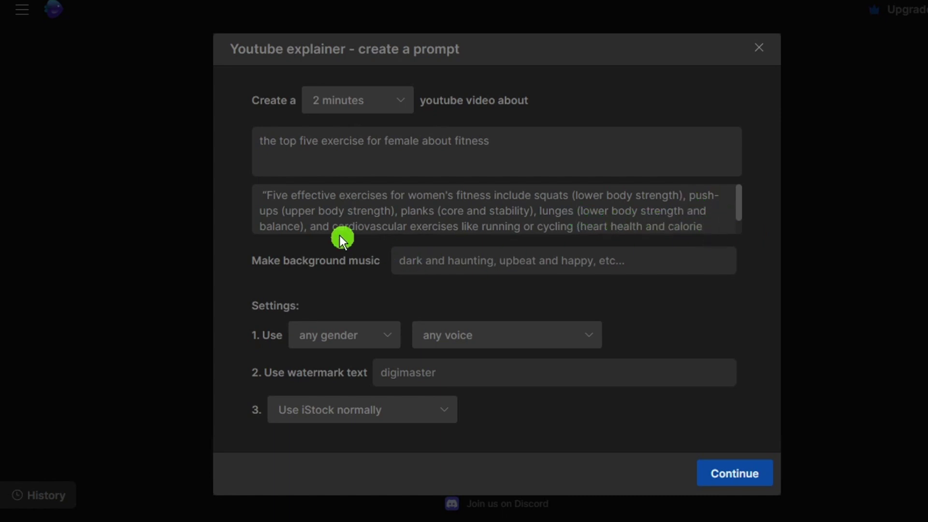
{"action": "scroll", "coordinate": [302, 227], "scroll_direction": "down", "scroll_amount": 1}
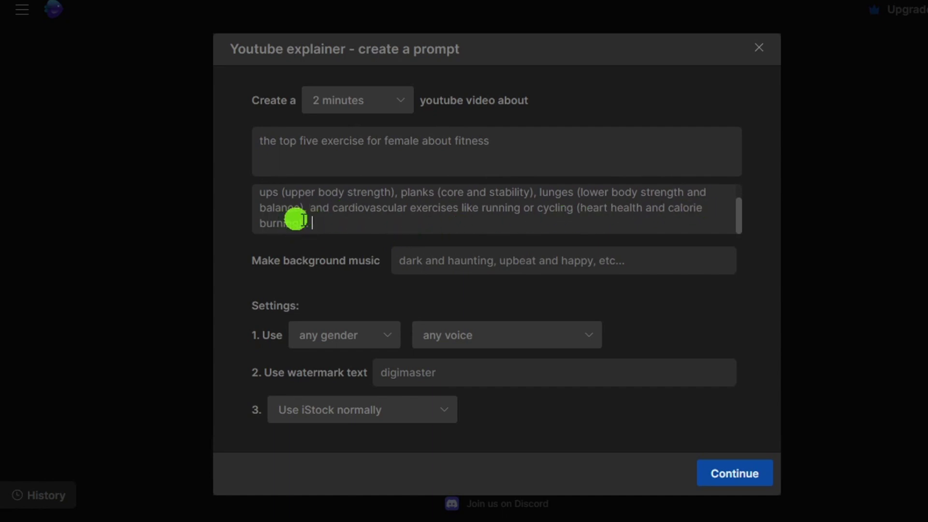
{"action": "scroll", "coordinate": [339, 225], "scroll_direction": "up", "scroll_amount": 1}
{"action": "mouse_move", "coordinate": [270, 198]}
{"action": "left_mouse_down"}
{"action": "mouse_move", "coordinate": [302, 199]}
{"action": "mouse_move", "coordinate": [376, 241]}
{"action": "left_mouse_up"}
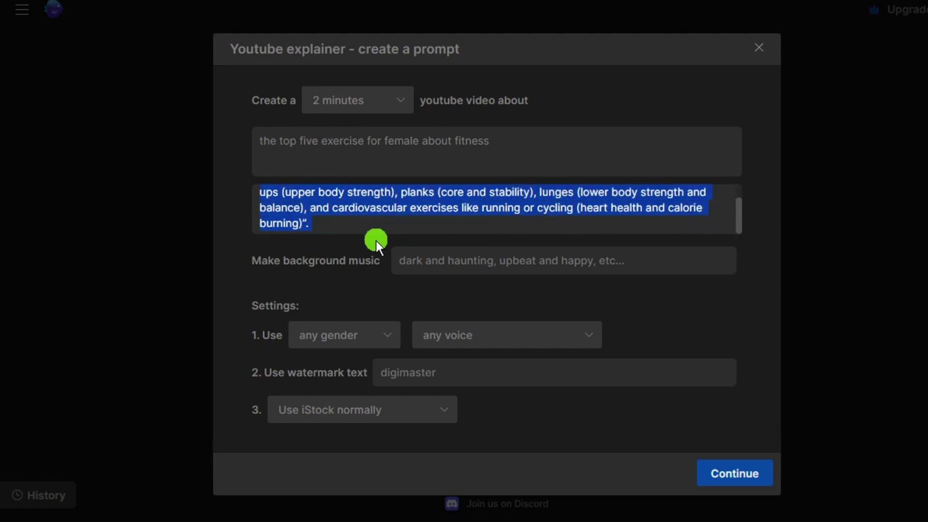
Set the background music to upbeat
{"action": "left_click", "coordinate": [248, 290]}
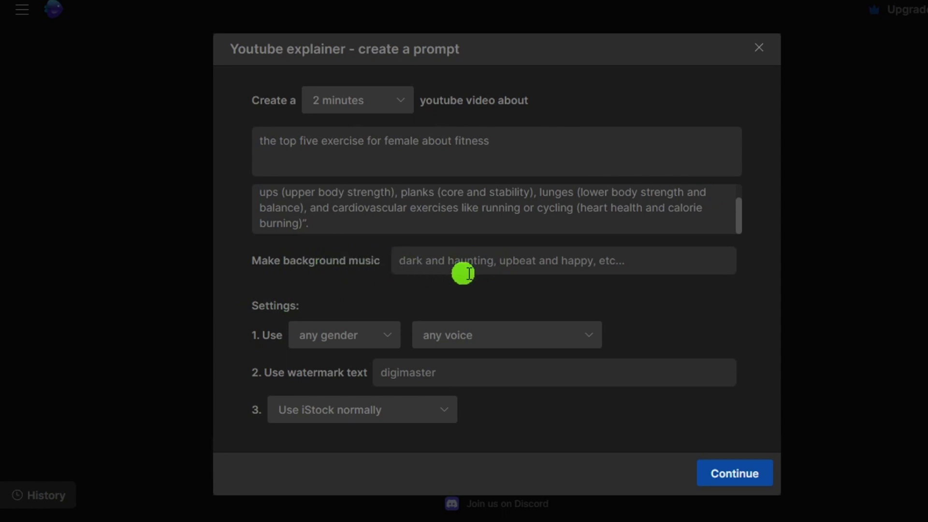
{"action": "left_click", "coordinate": [453, 258]}
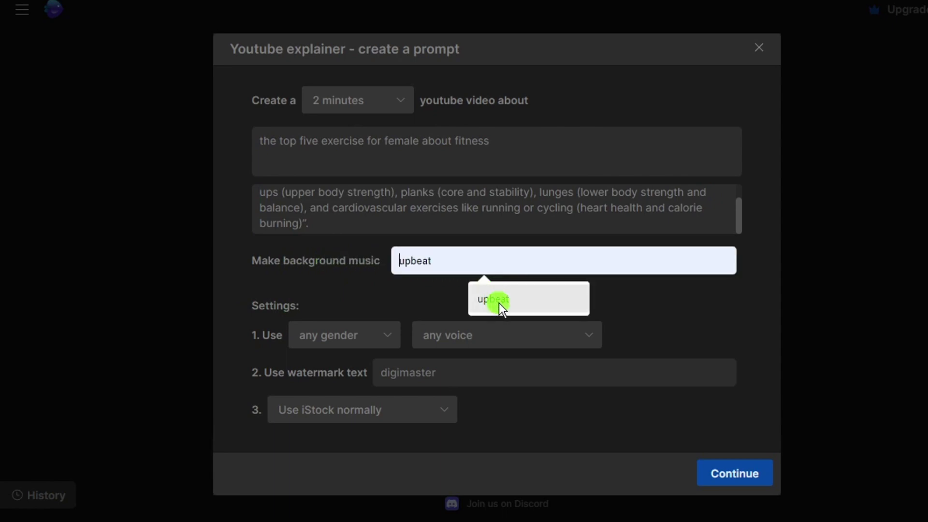
{"action": "left_click", "coordinate": [498, 303]}
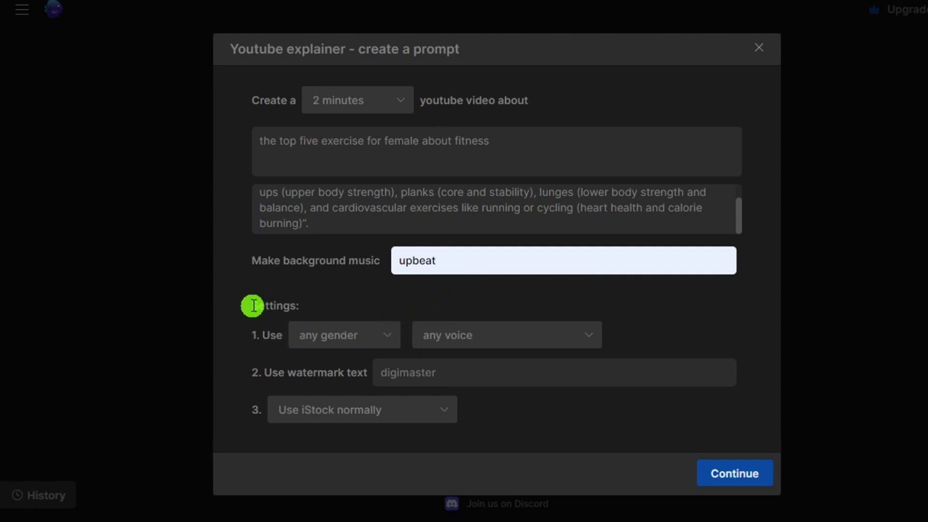
Use a female narrator with a Californian accent and send the finished prompt to the main box
{"action": "left_click", "coordinate": [387, 338]}
{"action": "left_click", "coordinate": [333, 424]}
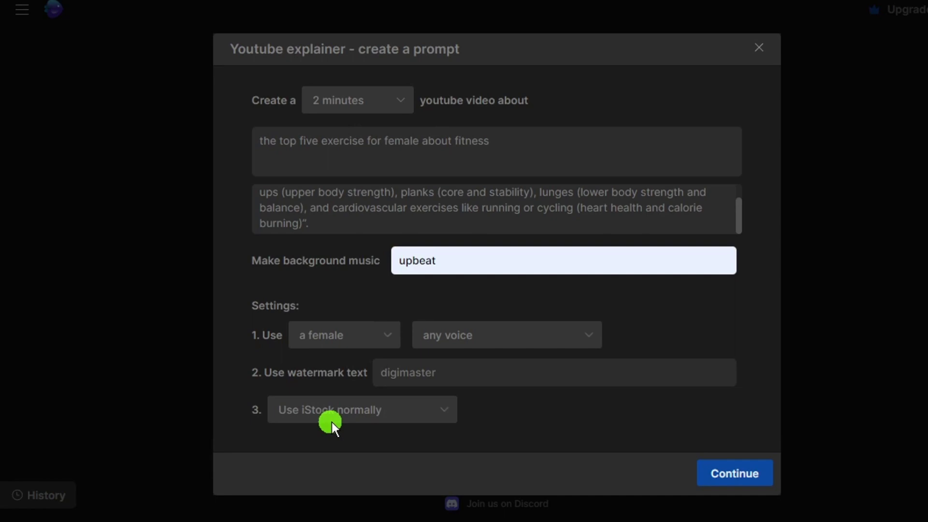
{"action": "left_click", "coordinate": [584, 338]}
{"action": "left_click", "coordinate": [595, 413]}
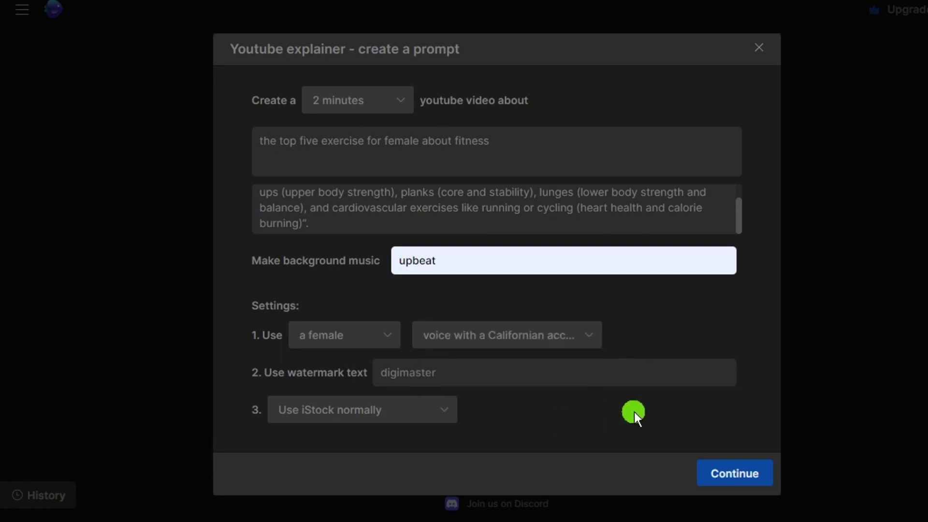
{"action": "left_click", "coordinate": [731, 473]}
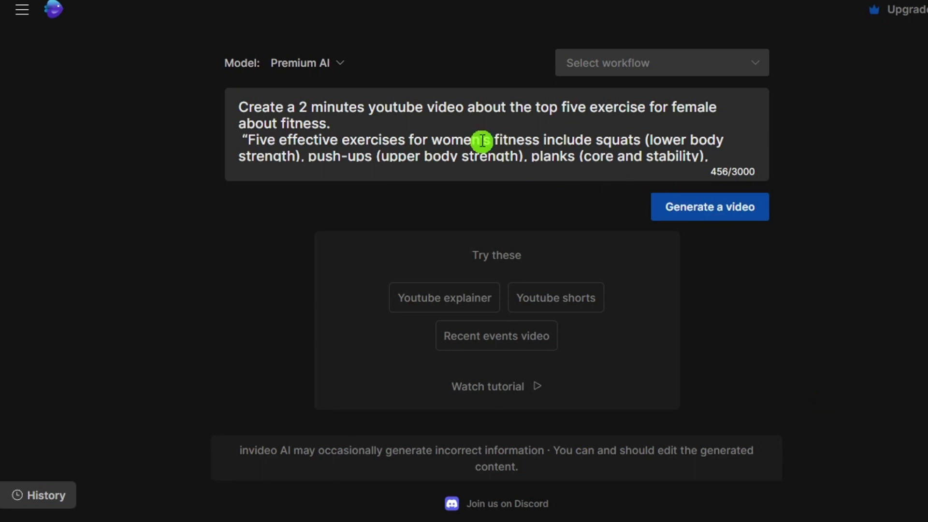
Generate a video from the completed fitness explainer prompt
{"action": "scroll", "coordinate": [497, 142], "scroll_direction": "down", "scroll_amount": 3}
{"action": "scroll", "coordinate": [498, 142], "scroll_direction": "up", "scroll_amount": 5}
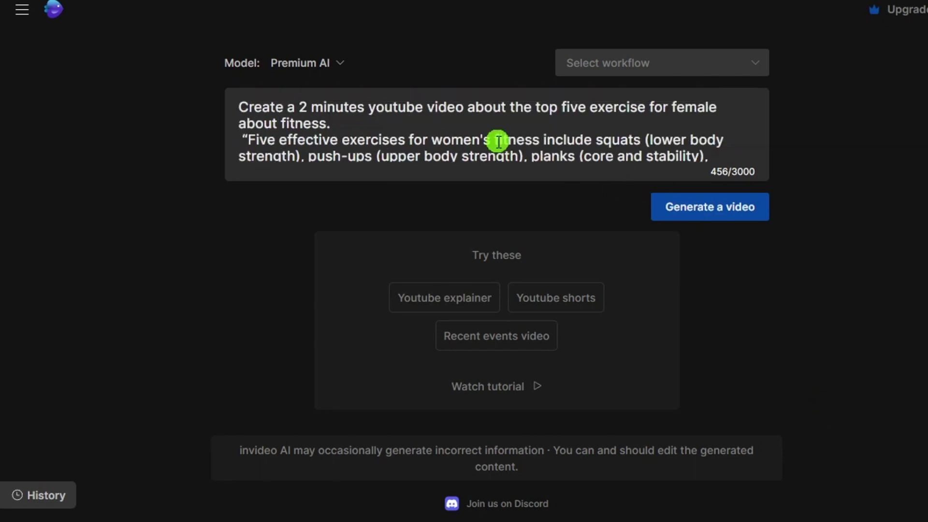
{"action": "left_click", "coordinate": [716, 217]}
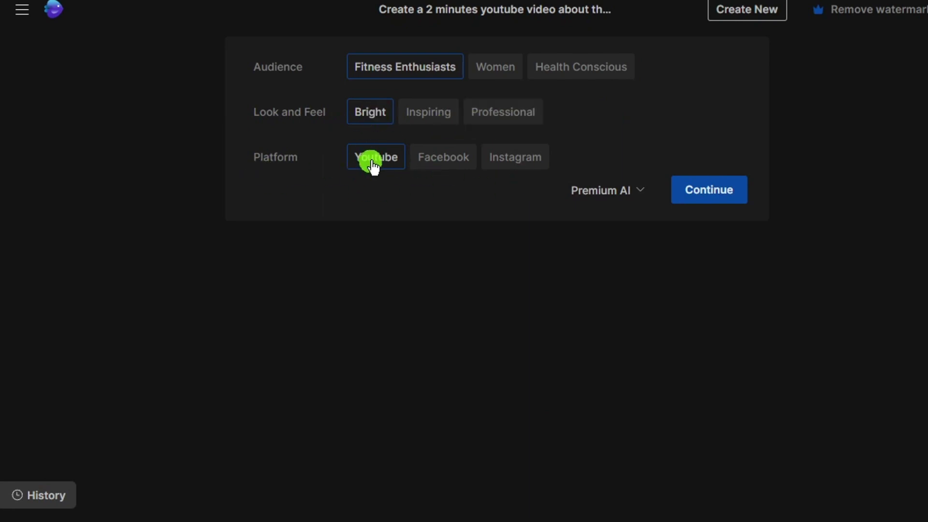
Generate the video for Fitness Enthusiasts with a Bright look for YouTube, then play the 2:05 result
{"action": "left_click", "coordinate": [713, 198]}
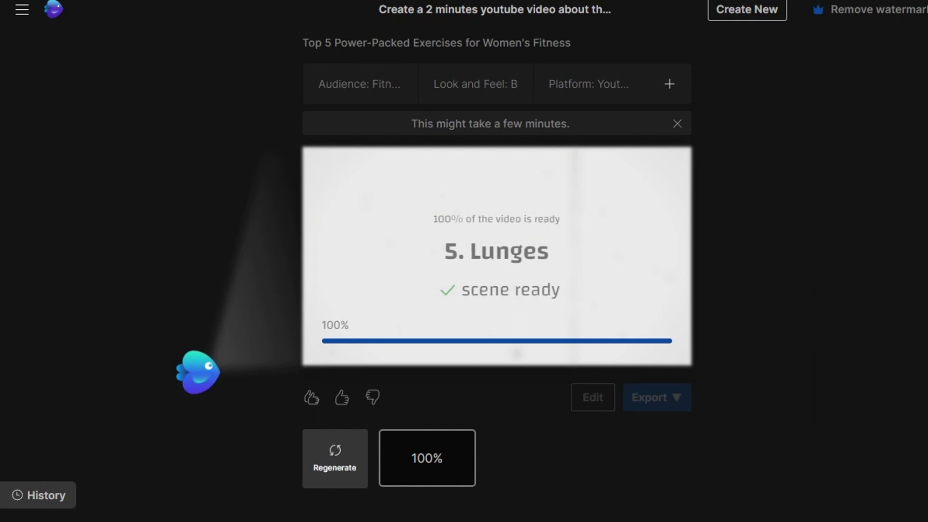
{"action": "left_click", "coordinate": [317, 353]}
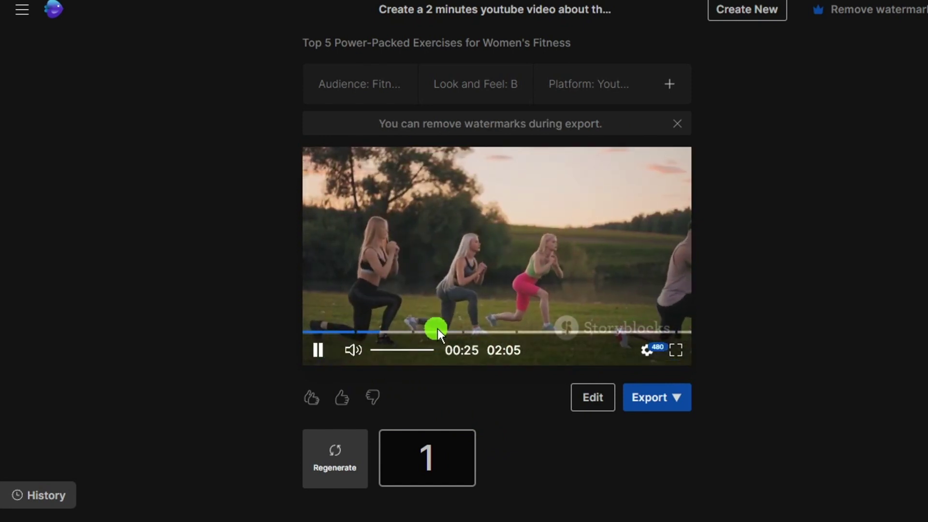
Skip ahead to the push-ups and the cardio part near 01:27, then enter editing mode
{"action": "left_click", "coordinate": [443, 332]}
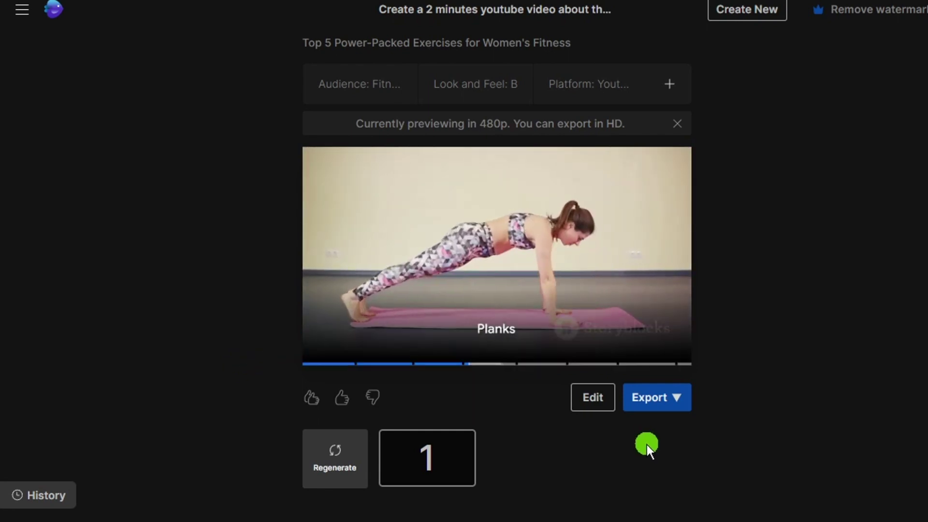
{"action": "left_click", "coordinate": [574, 332]}
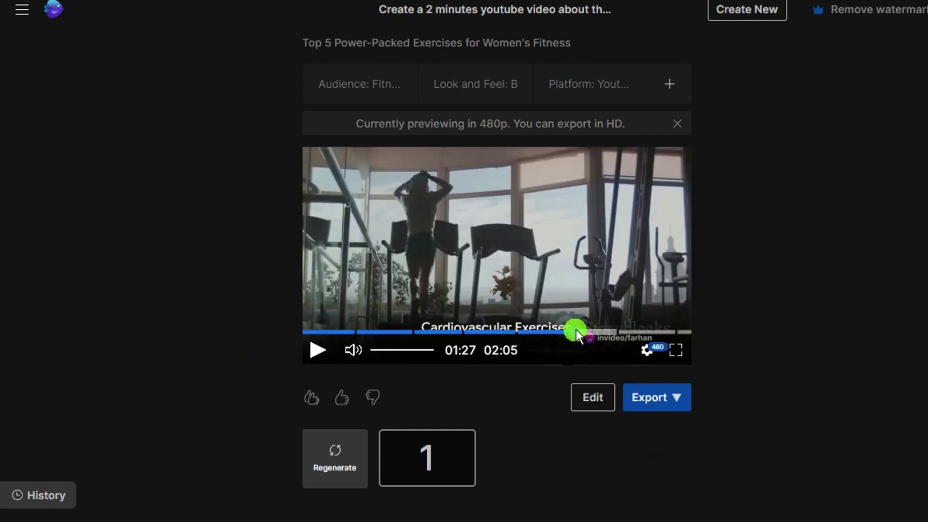
{"action": "left_click", "coordinate": [597, 399]}
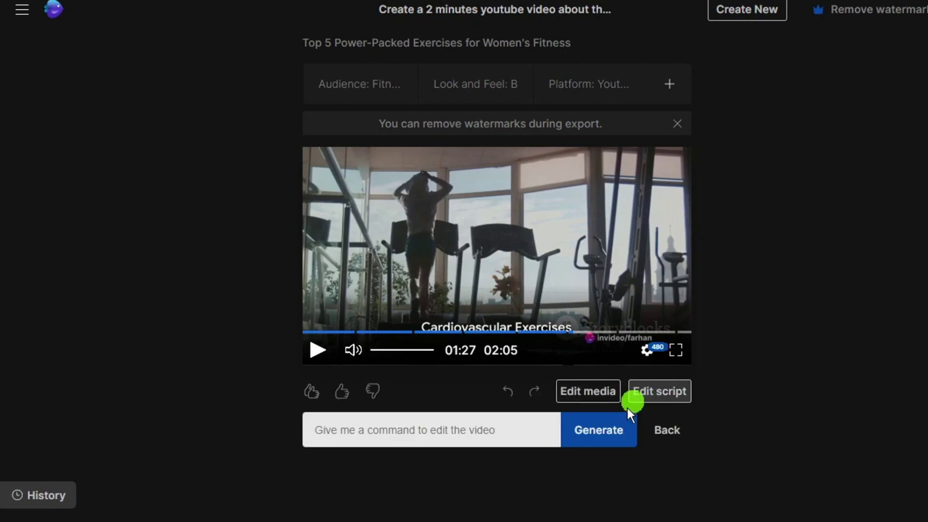
Open the Introduction script with 'hi friends welcome back to my YouTube channel' and apply the change
{"action": "left_click", "coordinate": [676, 396]}
{"action": "scroll", "coordinate": [325, 409], "scroll_direction": "up", "scroll_amount": 15}
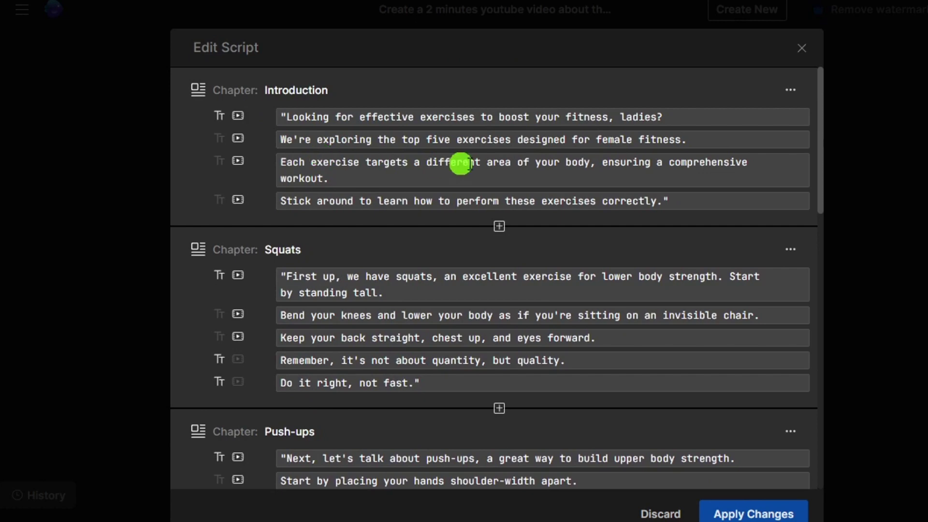
{"action": "type", "text": "hi friends welcome "}
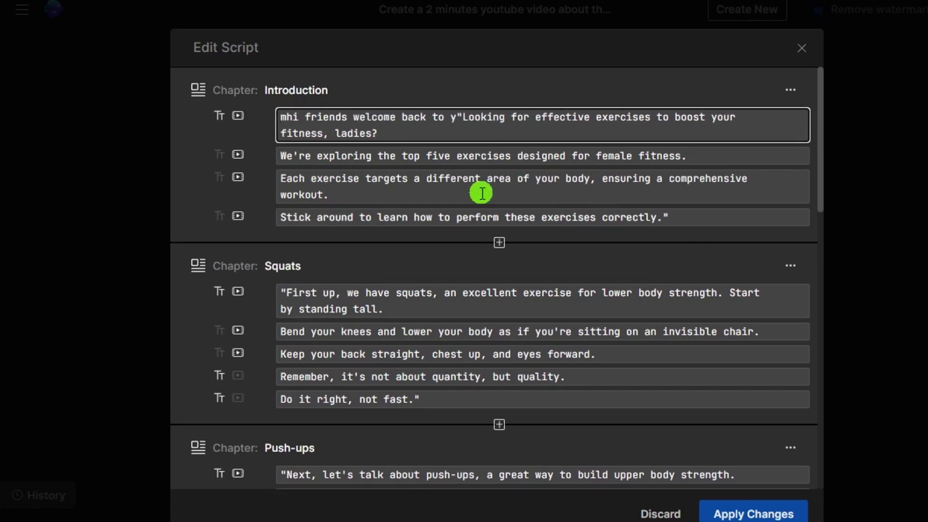
{"action": "type", "text": "back to my YouTube channel"}
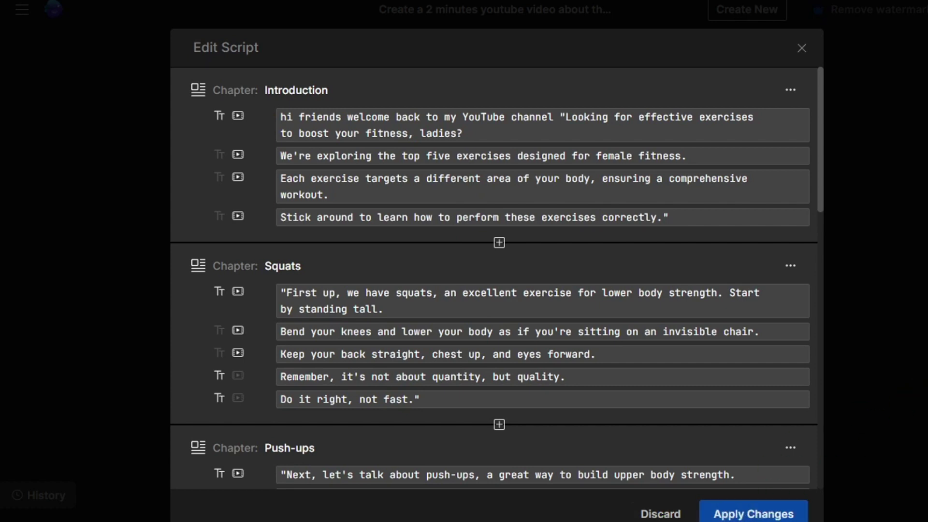
{"action": "left_click", "coordinate": [748, 516]}
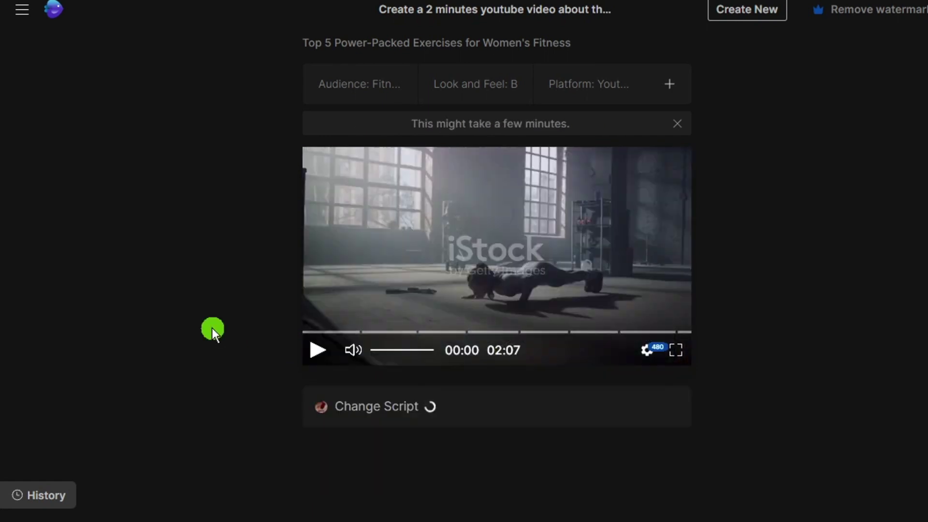
Play the script-updated video, then bring up the media editor listing Scene 1's four stock clips
{"action": "left_click", "coordinate": [319, 353]}
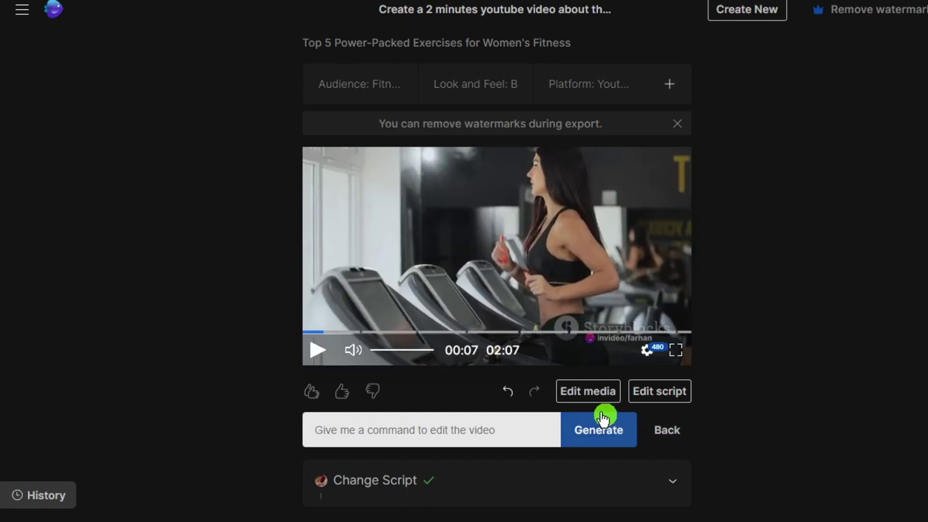
{"action": "left_click", "coordinate": [586, 391]}
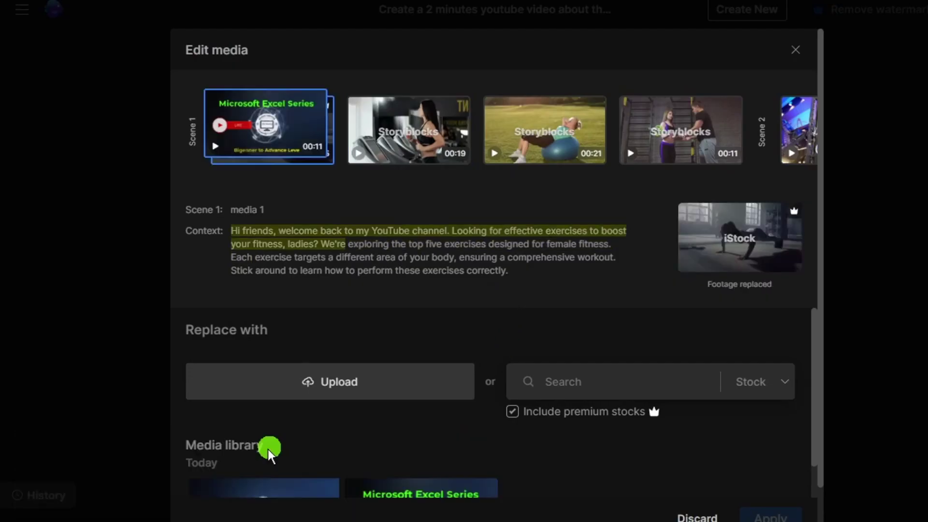
Swap Scene 1's first clip for the 00:15 media-library clip and apply it
{"action": "scroll", "coordinate": [264, 450], "scroll_direction": "down", "scroll_amount": 2}
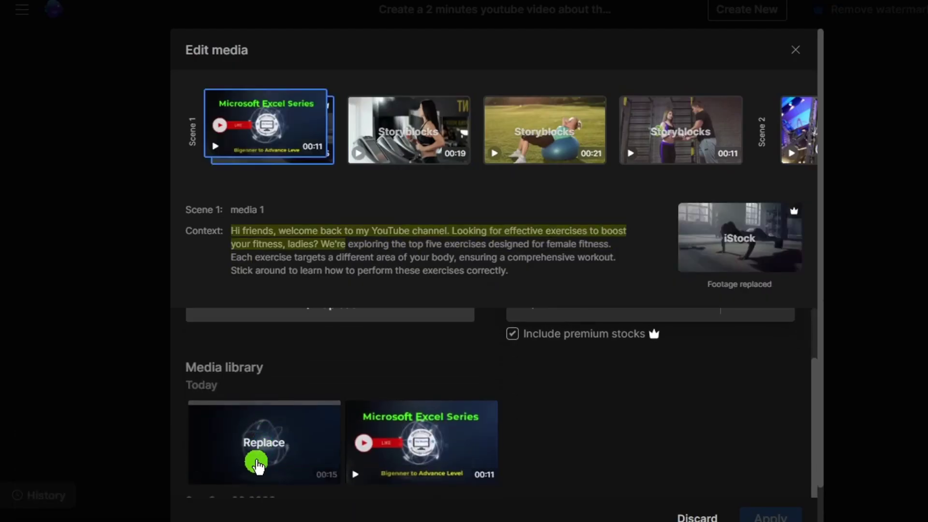
{"action": "left_click", "coordinate": [263, 452]}
{"action": "scroll", "coordinate": [552, 443], "scroll_direction": "up", "scroll_amount": 2}
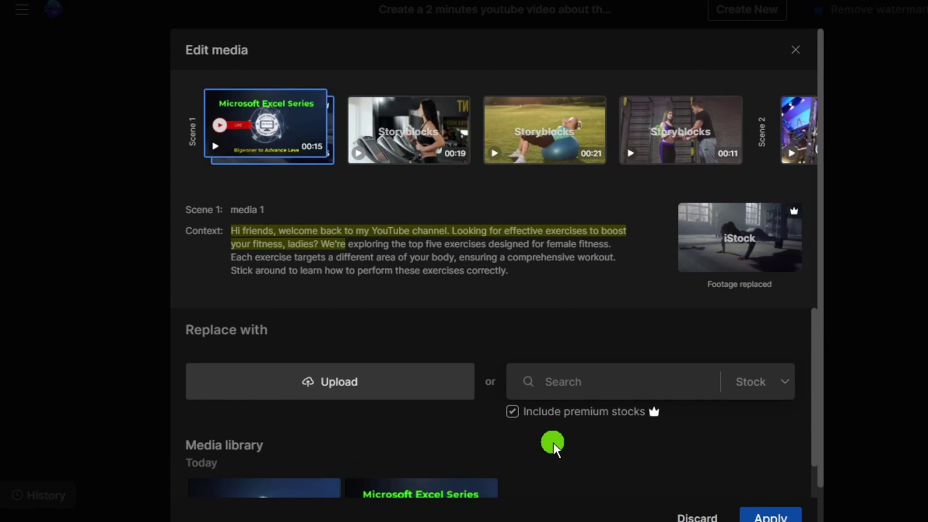
{"action": "left_click", "coordinate": [771, 517]}
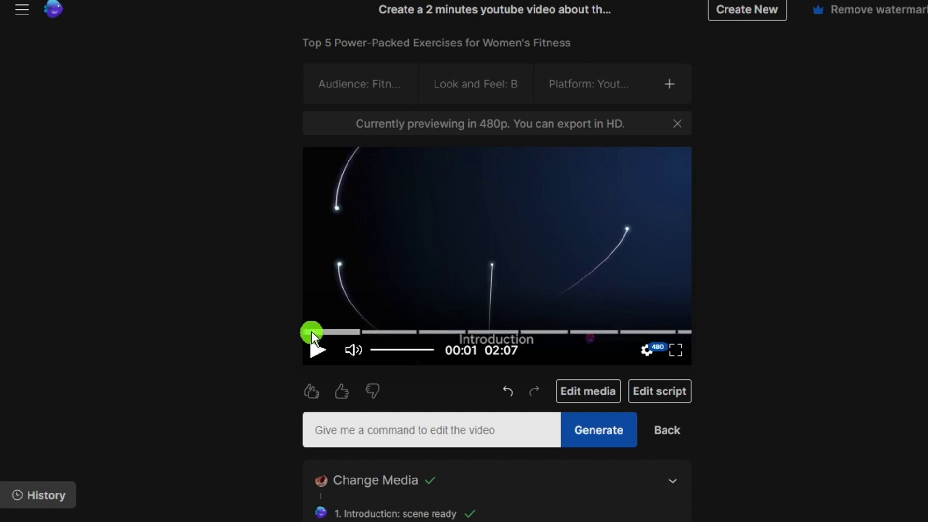
Preview the new opening, pausing at 00:12, then exit editing mode
{"action": "left_click", "coordinate": [314, 347]}
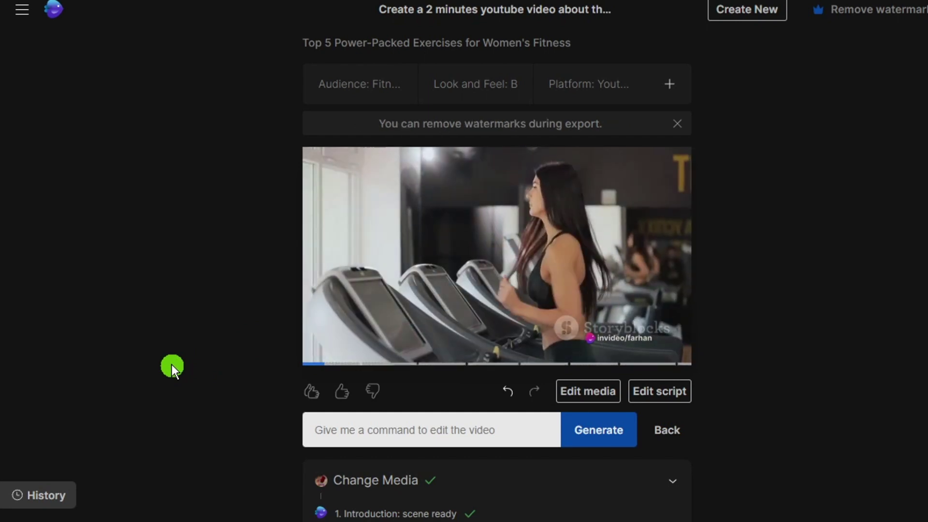
{"action": "mouse_move", "coordinate": [491, 338]}
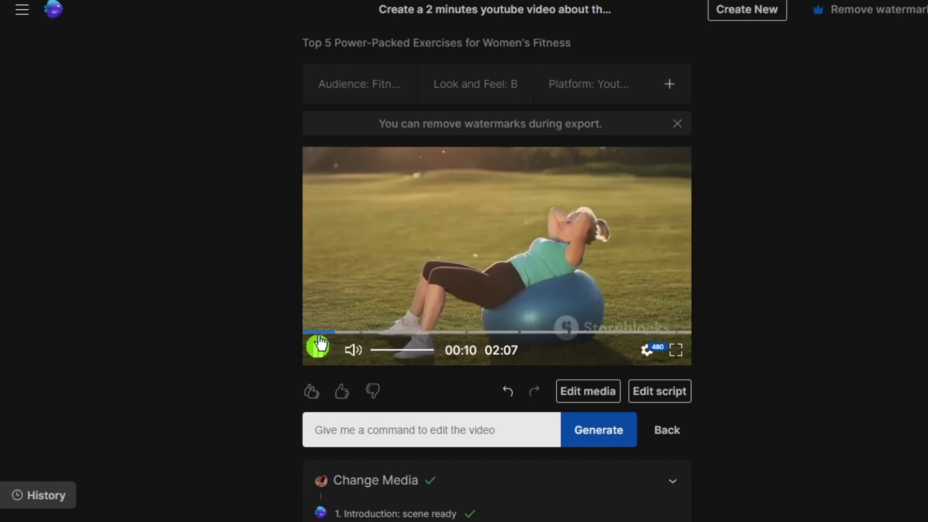
{"action": "left_click", "coordinate": [318, 349]}
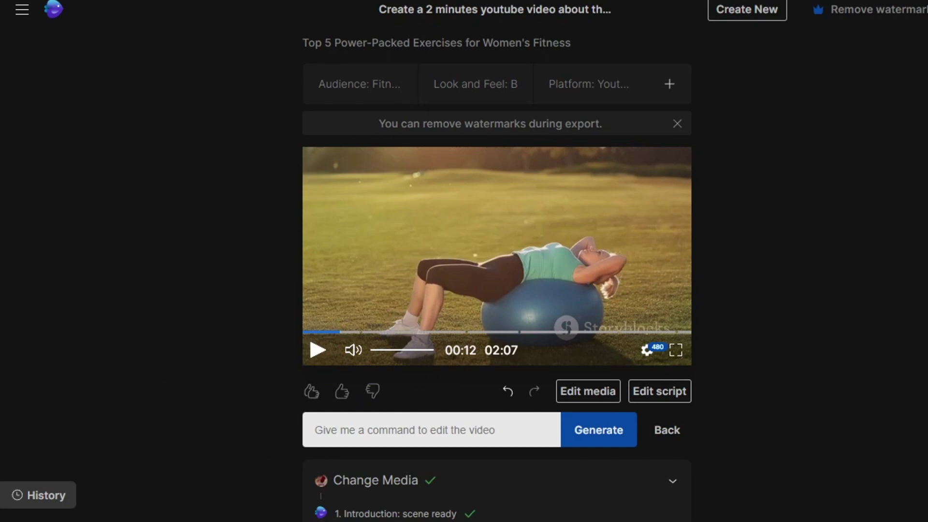
{"action": "left_click", "coordinate": [667, 430]}
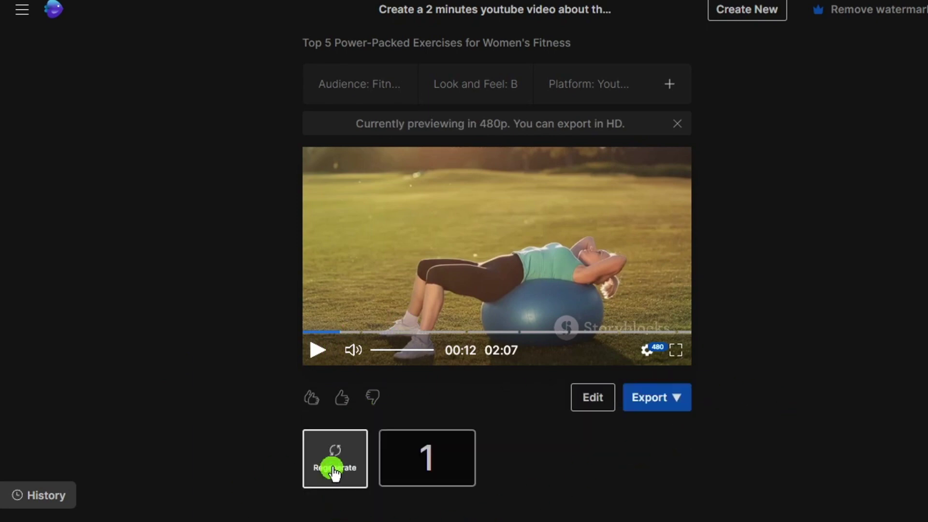
Regenerate the video to create a second 02:07 version with an Inspiring look
{"action": "left_click", "coordinate": [334, 469]}
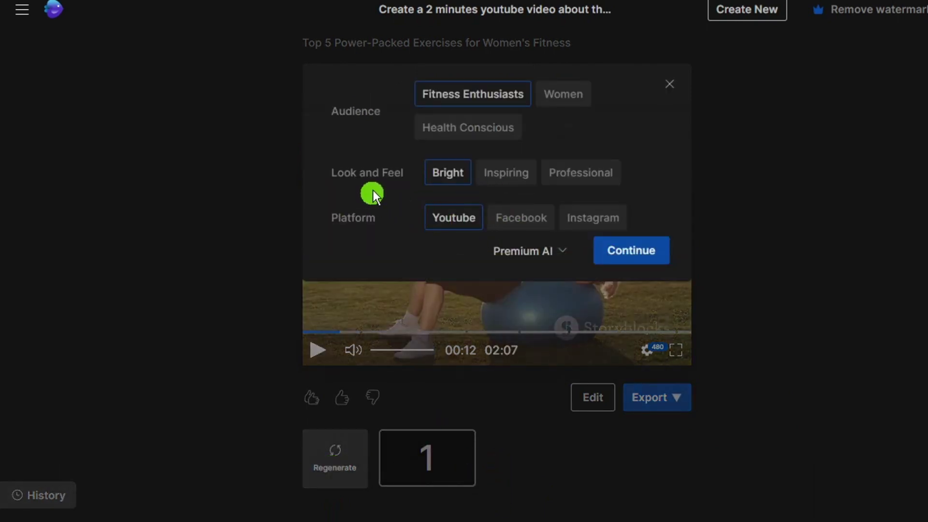
{"action": "left_click", "coordinate": [631, 250]}
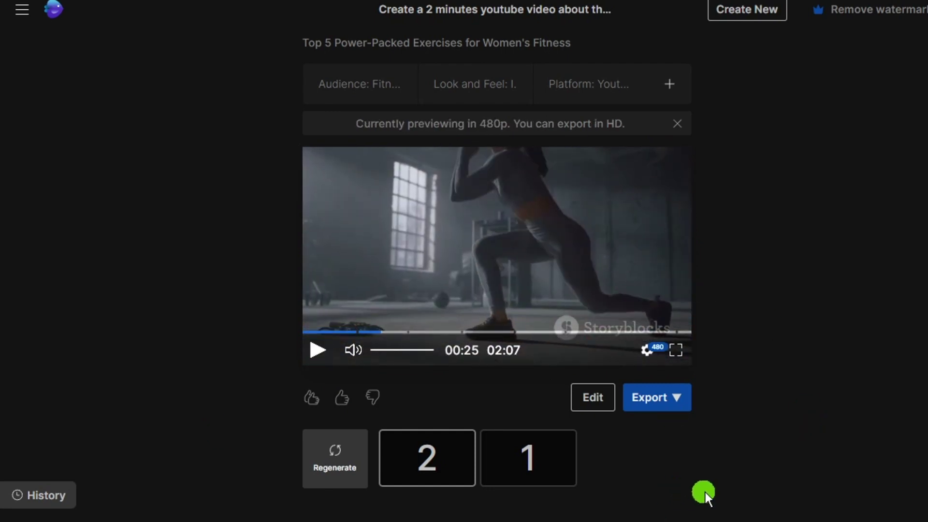
Export the video at 480p with stock watermarks and normal branding, then replay it from the start
{"action": "left_click", "coordinate": [673, 411]}
{"action": "left_click", "coordinate": [647, 431]}
{"action": "left_click", "coordinate": [406, 345]}
{"action": "left_click", "coordinate": [613, 433]}
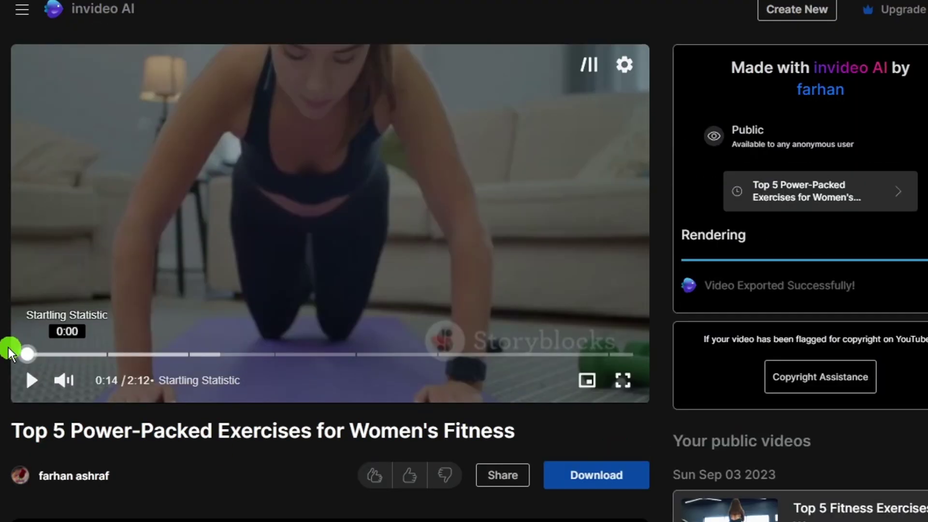
{"action": "left_click", "coordinate": [10, 353]}
{"action": "left_click", "coordinate": [30, 380]}
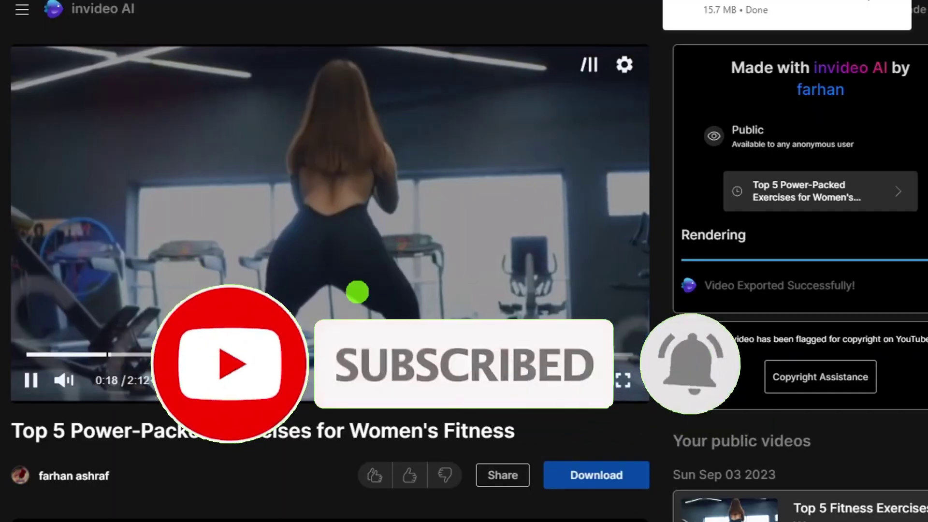
Pause the exported video at 0:19 on the Squats chapter
{"action": "left_click", "coordinate": [31, 380]}
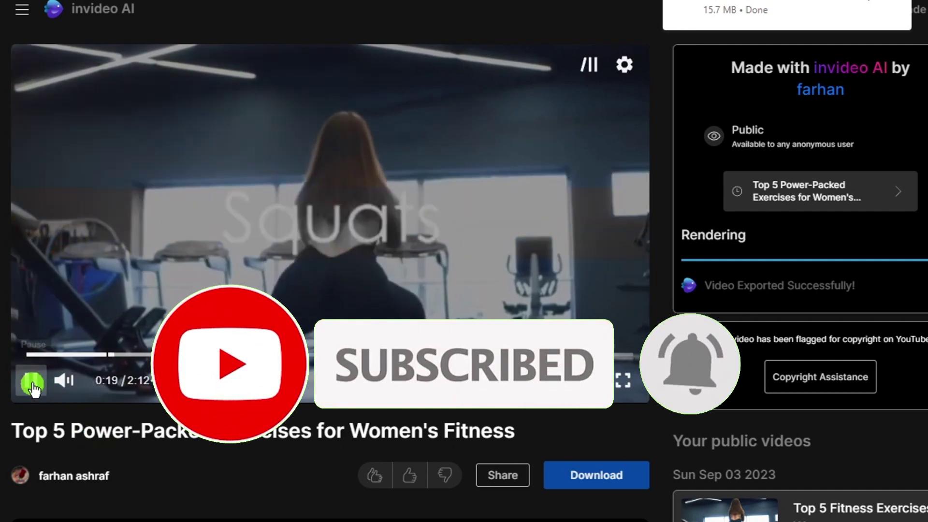